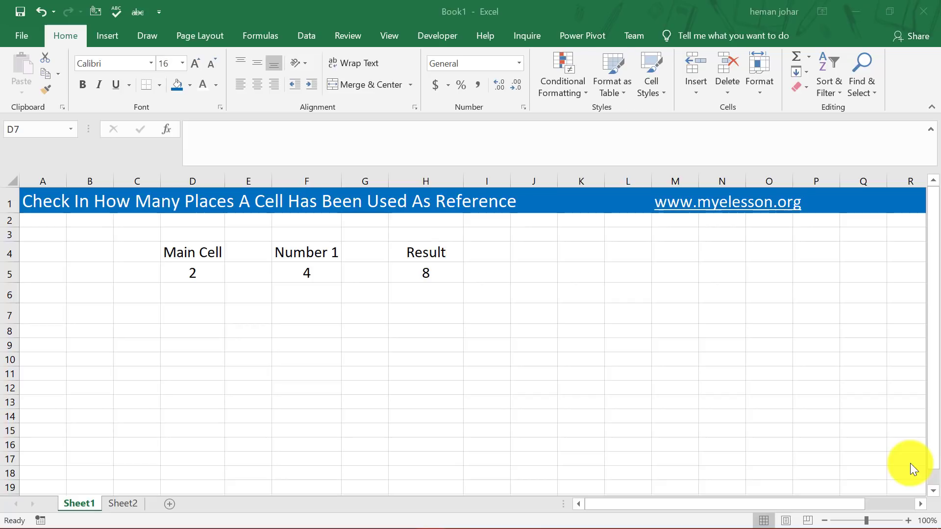
# Step: Inspect the Main Cell (D4/D5) and Number 1 (F4/F5) headings and values
pyautogui.click(178, 252)
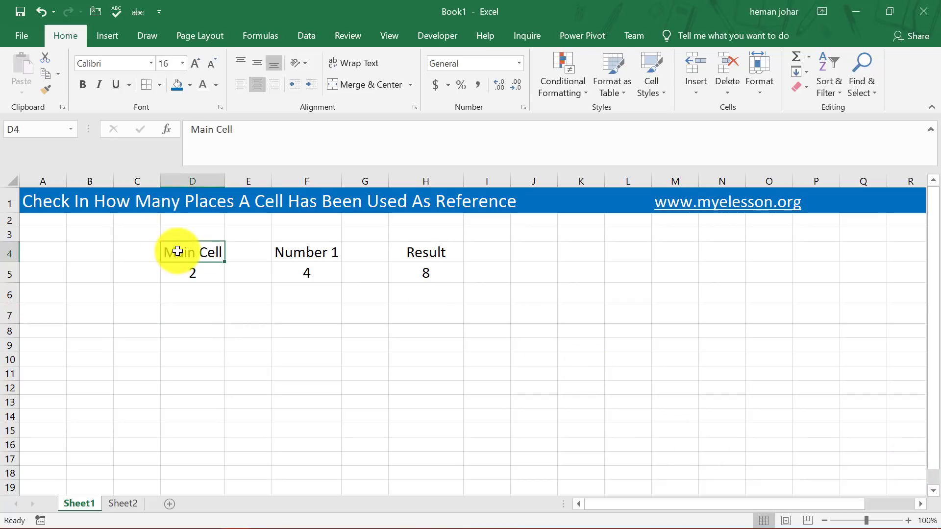
pyautogui.click(199, 281)
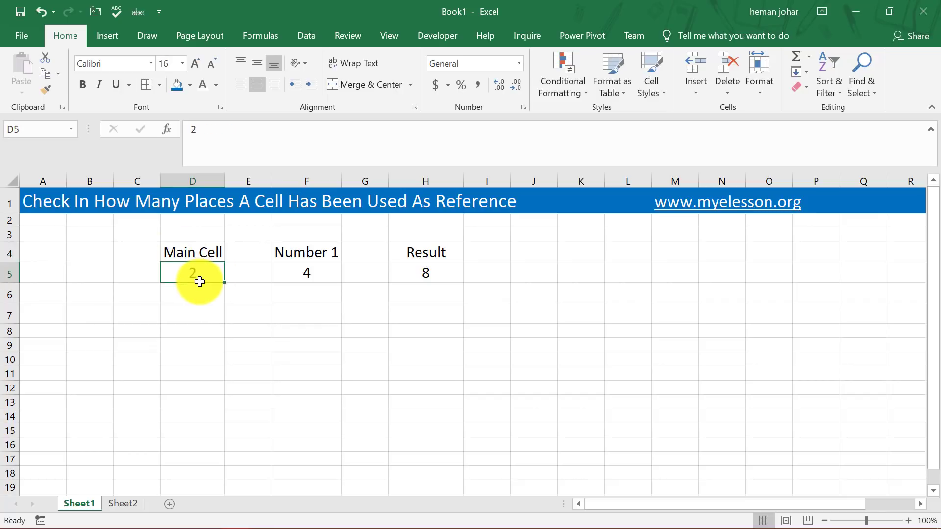
pyautogui.click(307, 253)
pyautogui.click(325, 275)
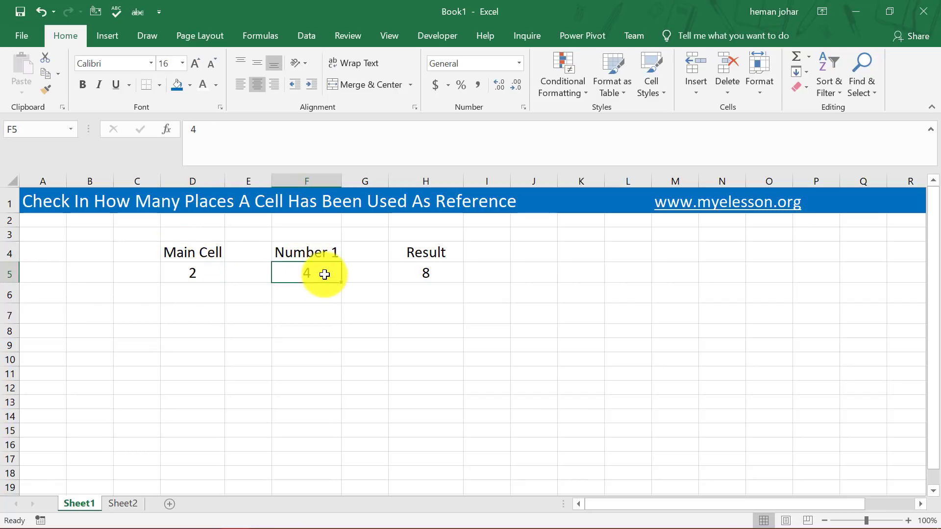
# Step: Rewrite the Result formula in H5 as =F5*D5 and confirm it still gives 8
pyautogui.click(433, 281)
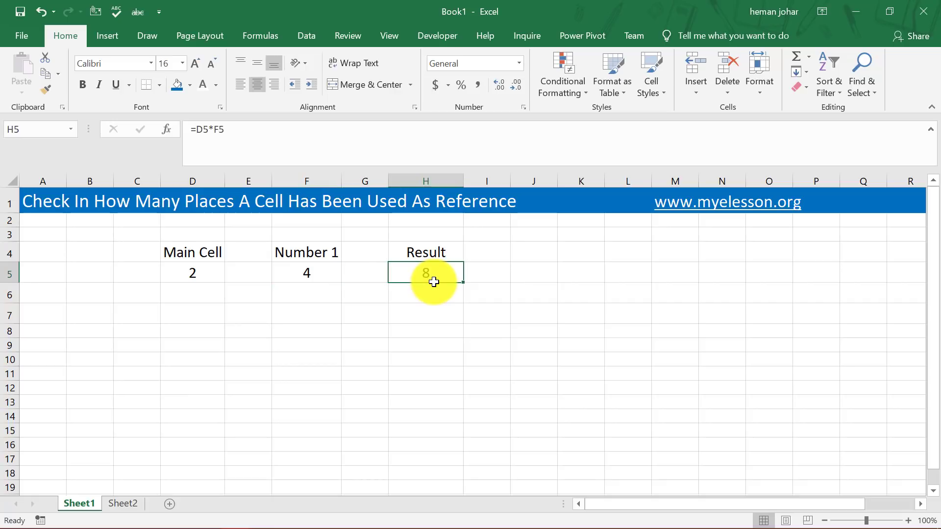
pyautogui.write('=')
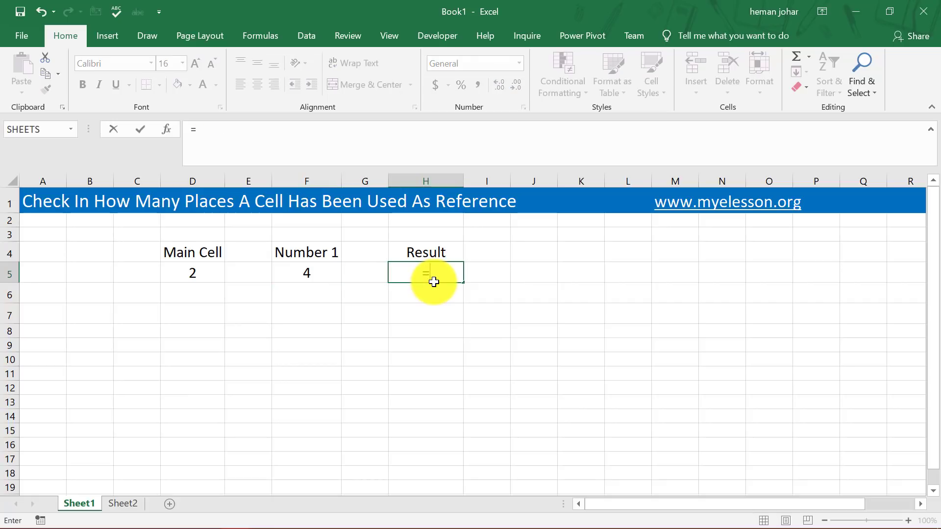
pyautogui.click(328, 273)
pyautogui.write('*')
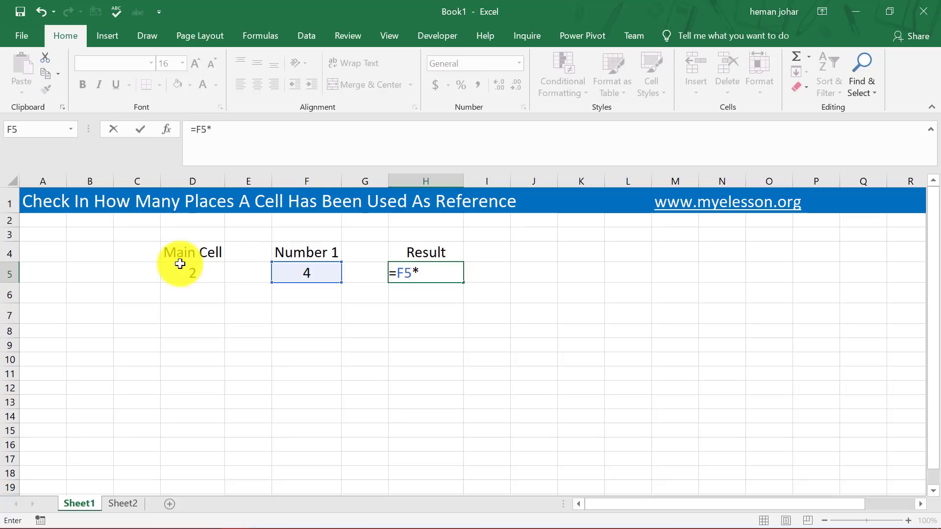
pyautogui.click(191, 280)
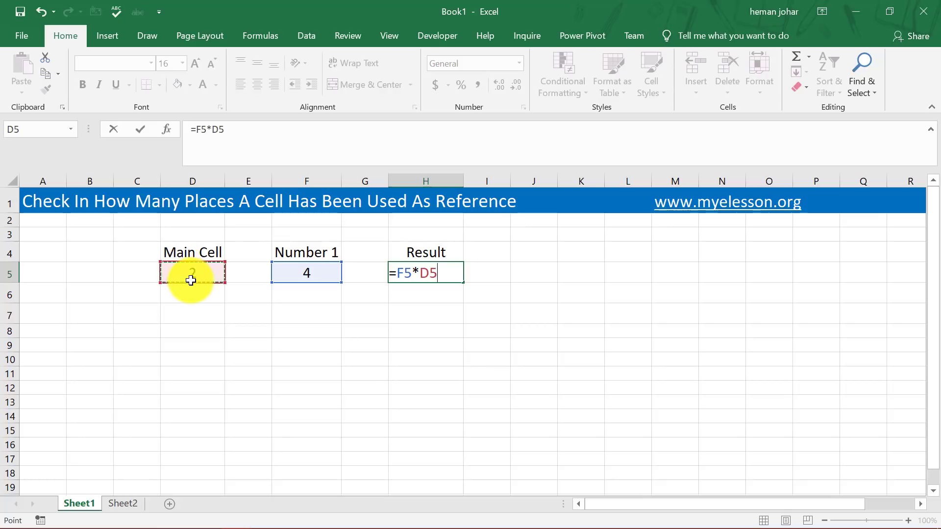
pyautogui.press('Return')
pyautogui.click(414, 273)
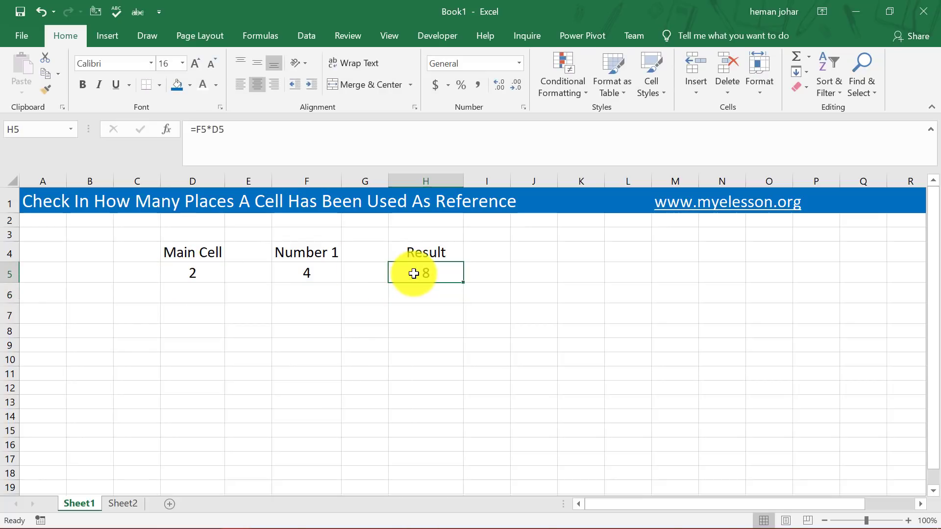
pyautogui.click(122, 504)
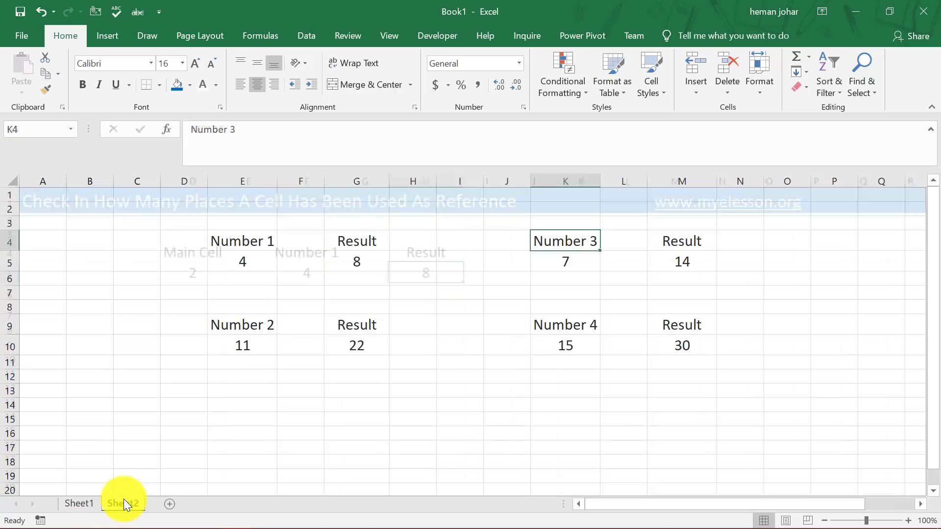
pyautogui.click(237, 260)
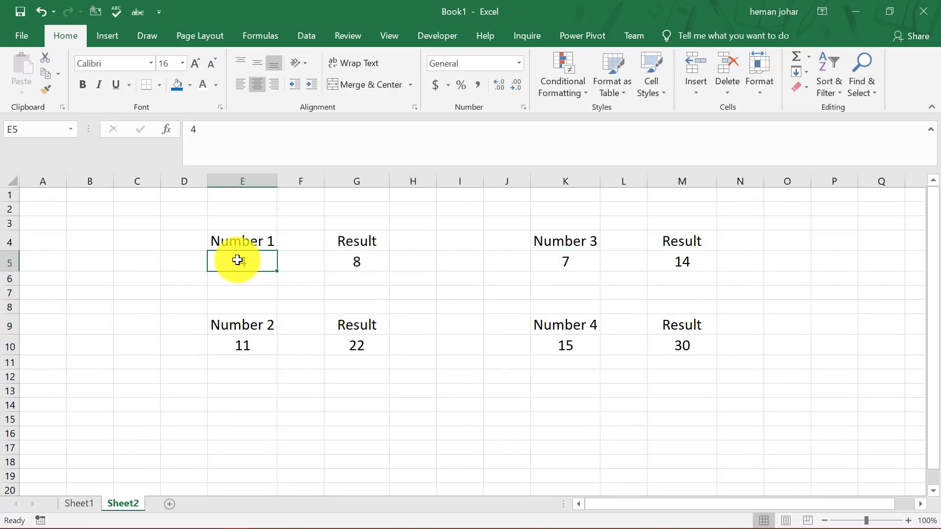
pyautogui.press('Up')
pyautogui.press('Down')
pyautogui.press('Down')
pyautogui.press('Down')
pyautogui.press('Down')
pyautogui.press('Down')
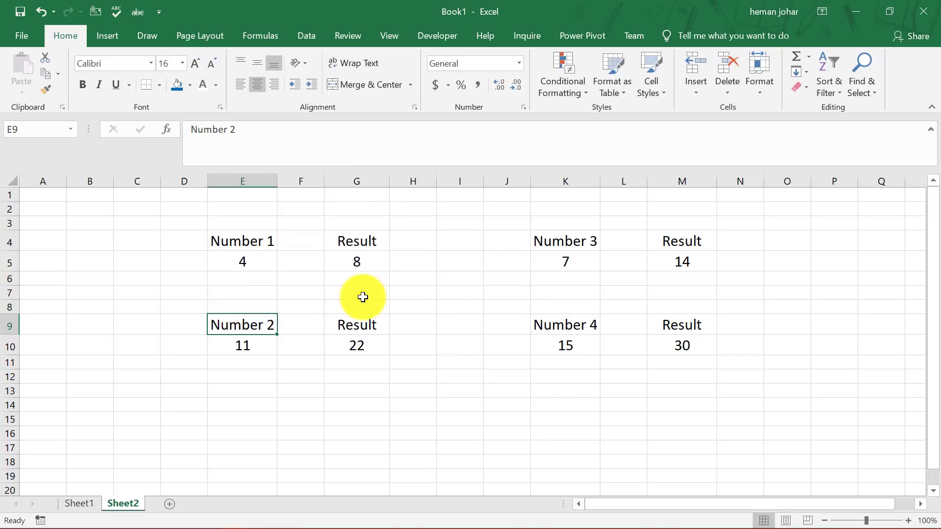
pyautogui.click(354, 266)
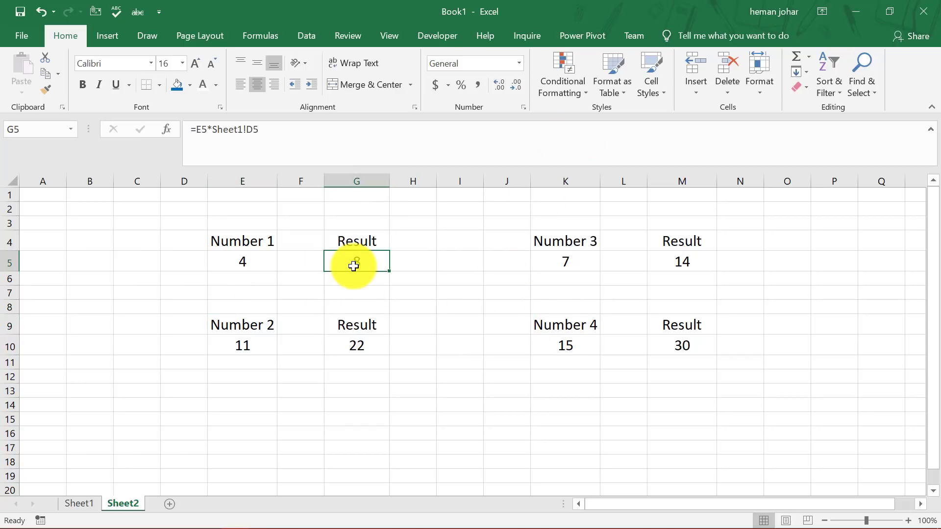
pyautogui.click(254, 263)
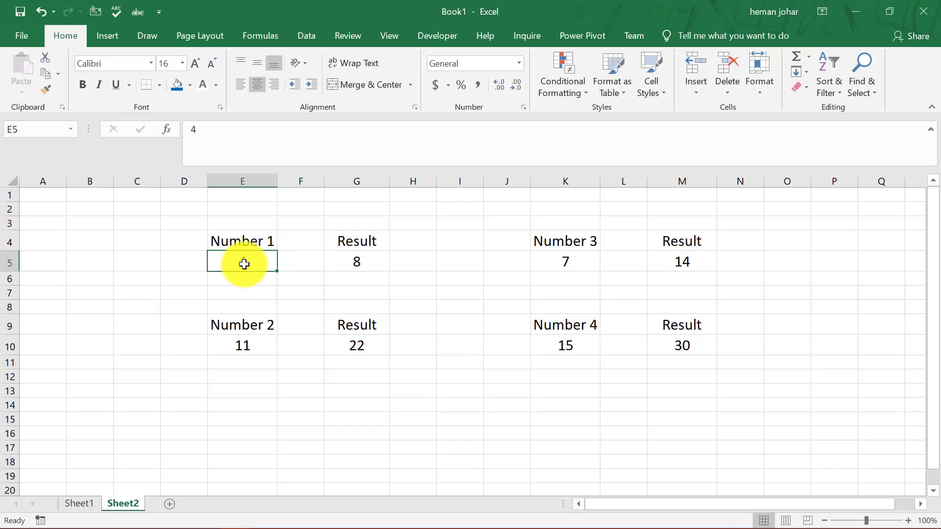
pyautogui.click(85, 502)
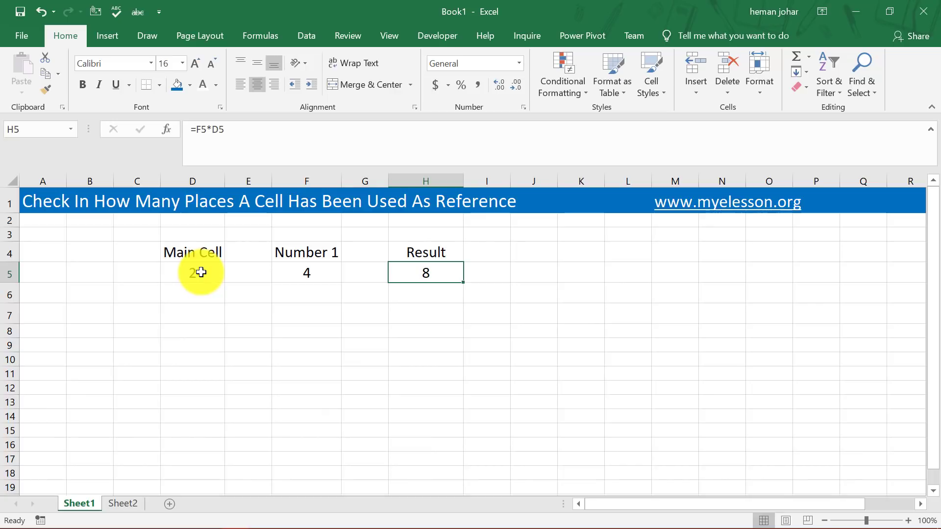
pyautogui.click(123, 507)
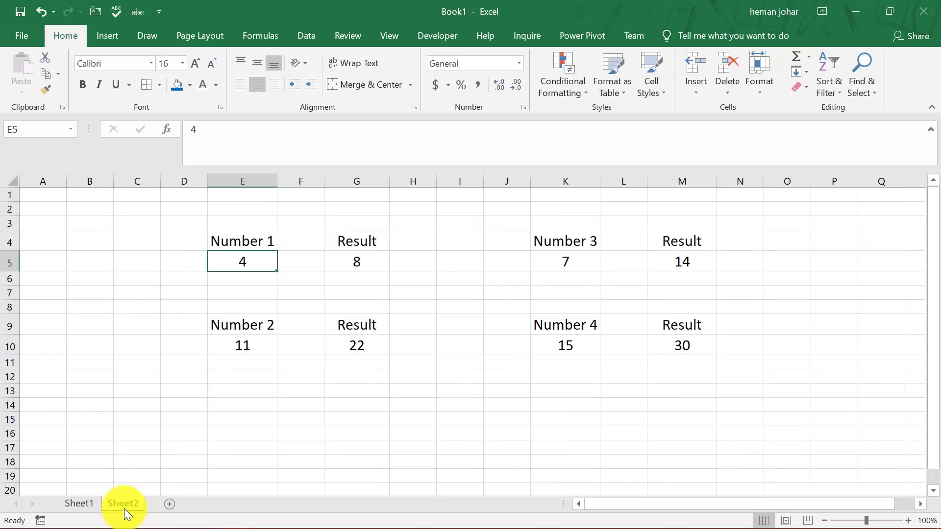
pyautogui.click(680, 259)
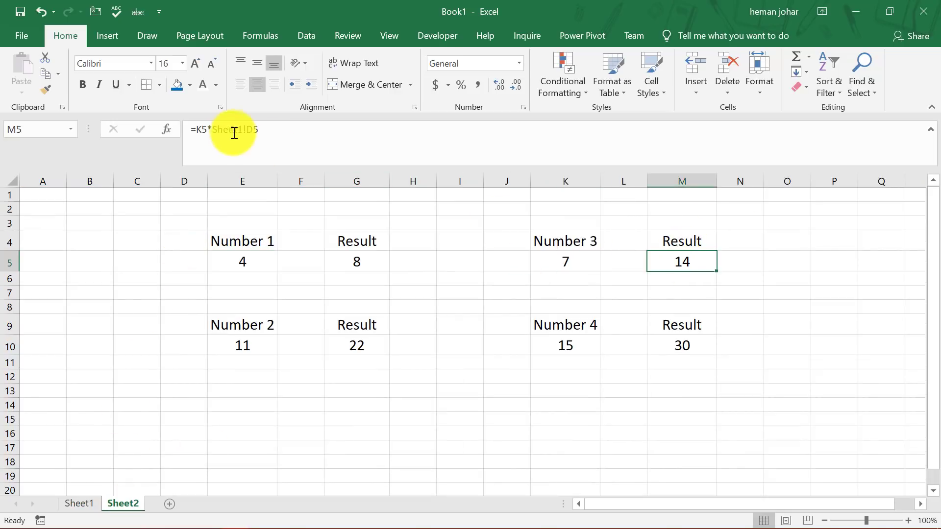
pyautogui.click(79, 504)
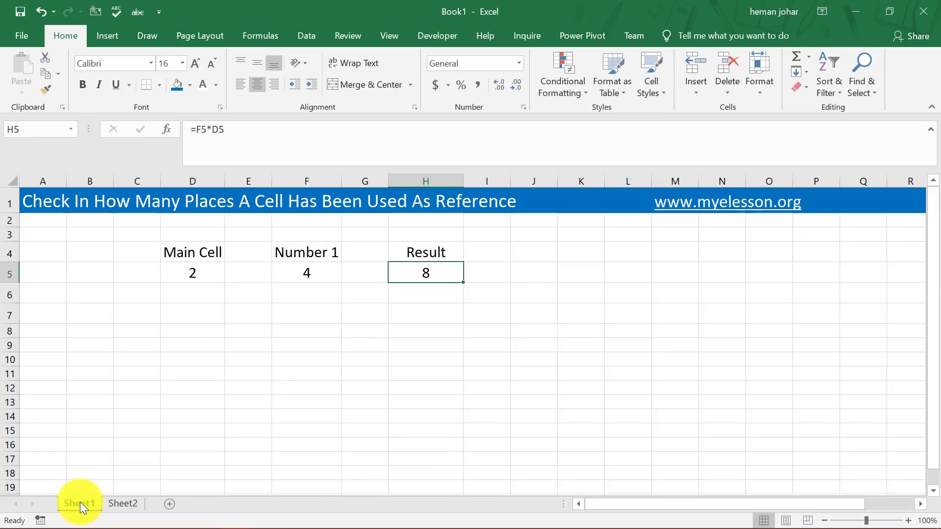
# Step: Select the Main Cell value in D5 and show the Formulas ribbon
pyautogui.click(204, 278)
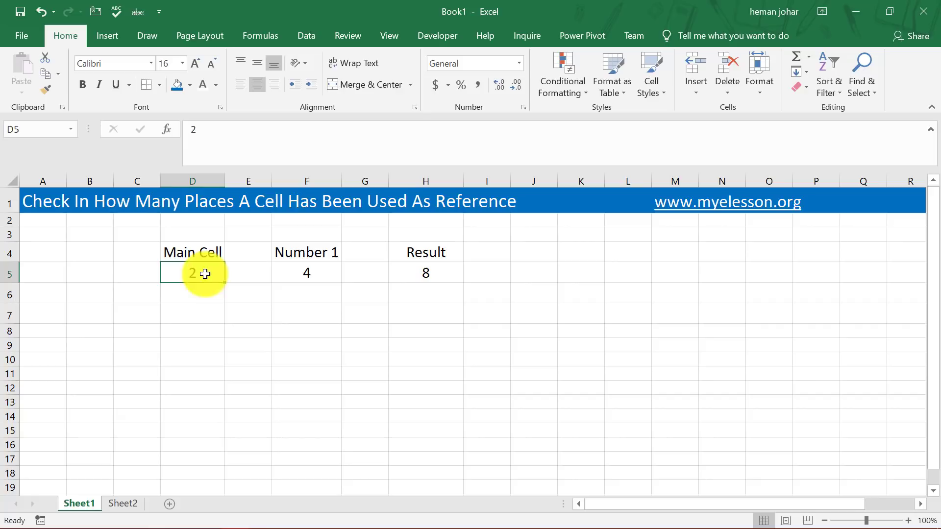
pyautogui.click(266, 31)
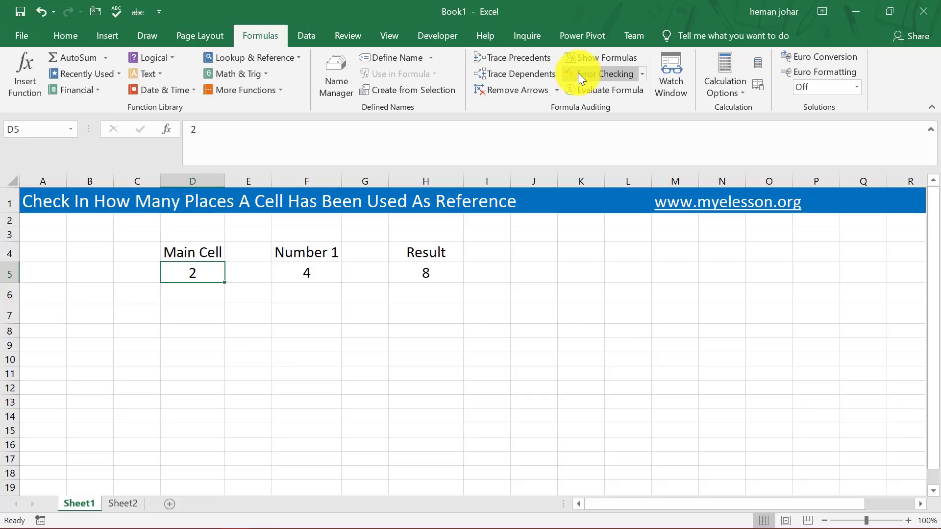
# Step: Trace dependents of D5, showing arrows to H5 and to another sheet
pyautogui.click(533, 76)
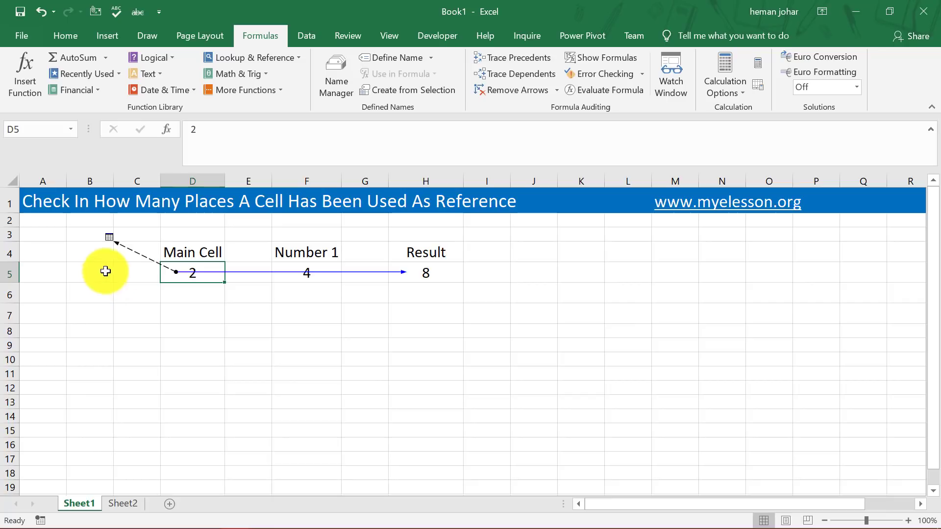
pyautogui.doubleClick(117, 243)
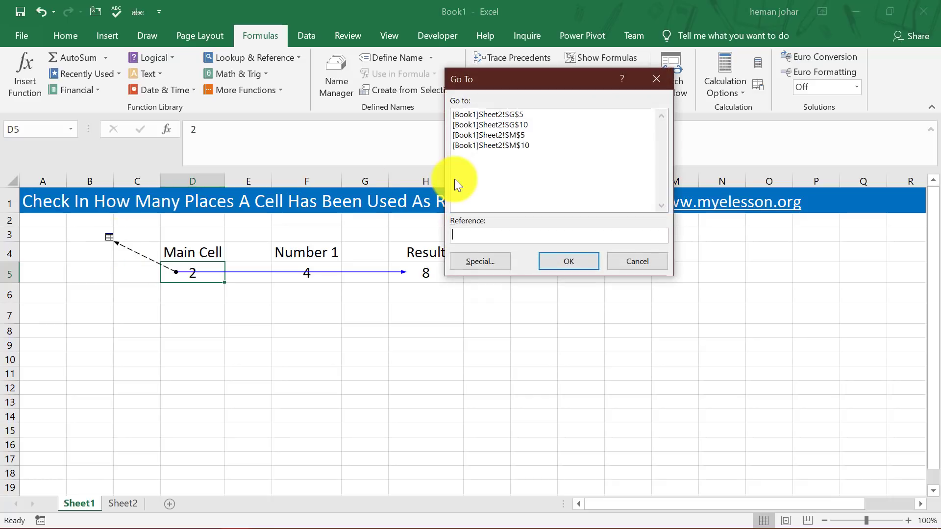
pyautogui.click(484, 124)
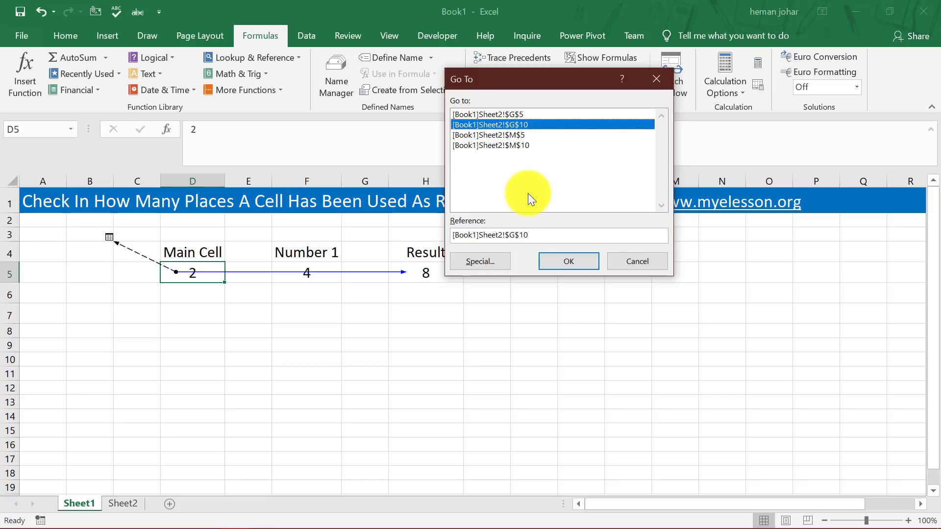
pyautogui.click(566, 255)
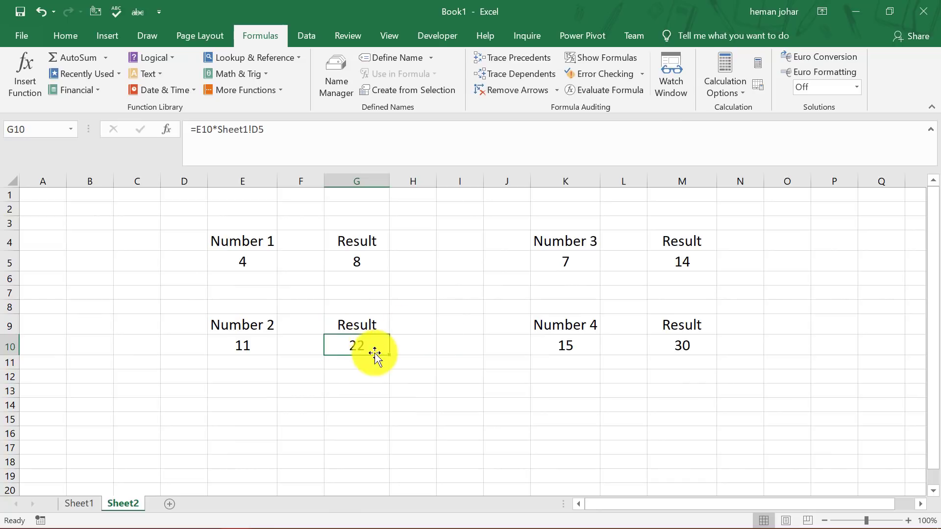
pyautogui.click(80, 500)
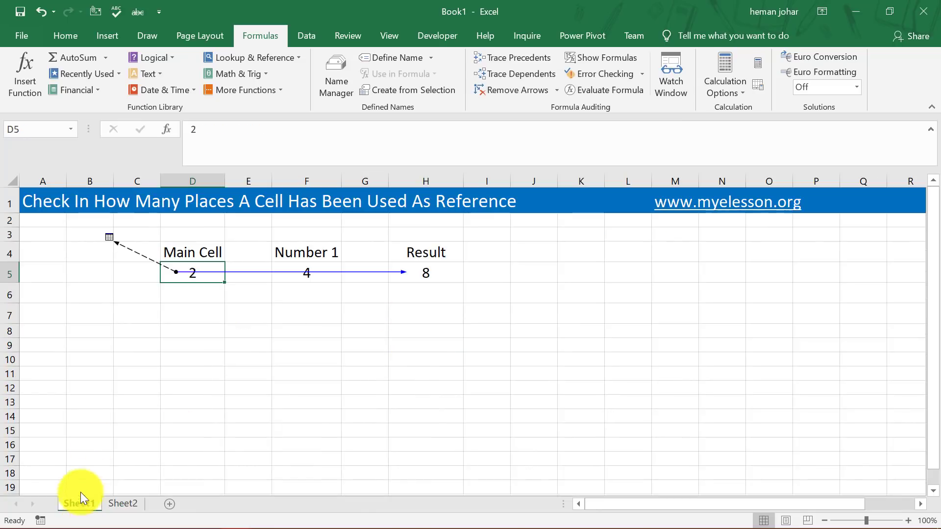
pyautogui.doubleClick(116, 242)
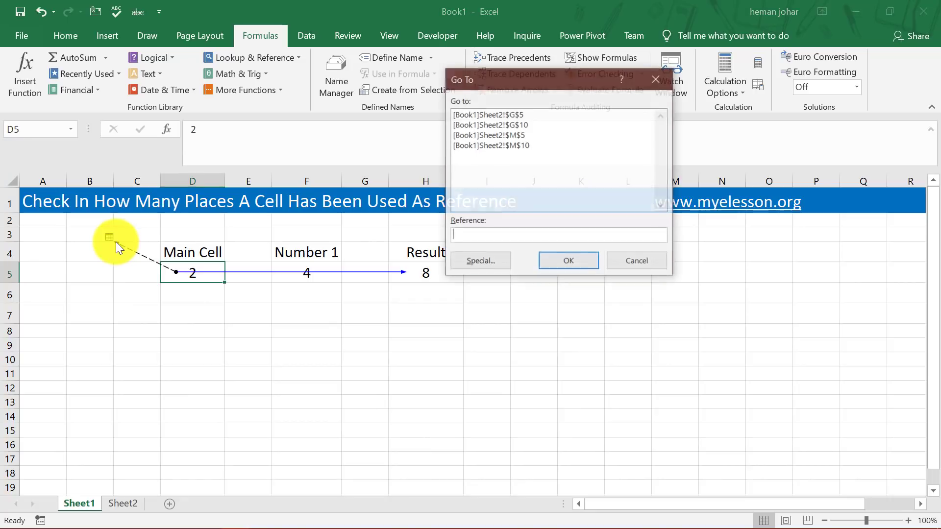
pyautogui.click(502, 145)
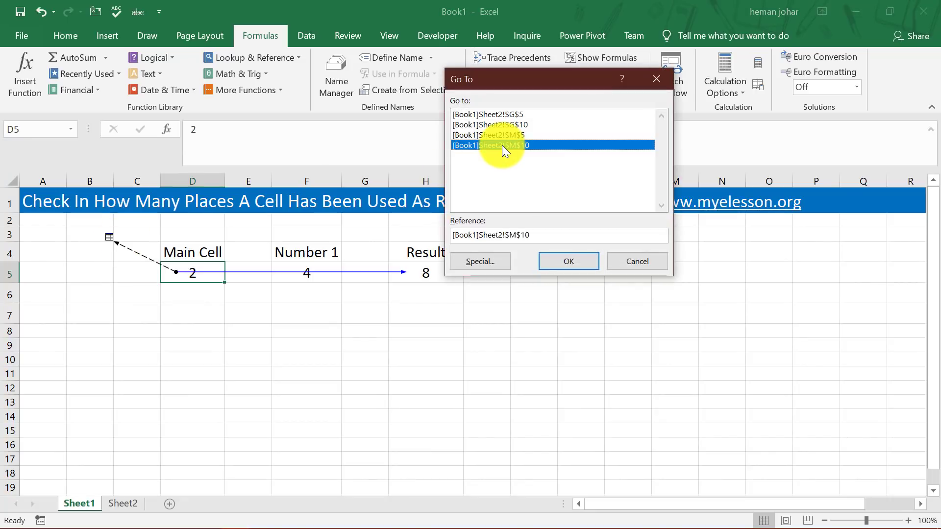
pyautogui.click(570, 256)
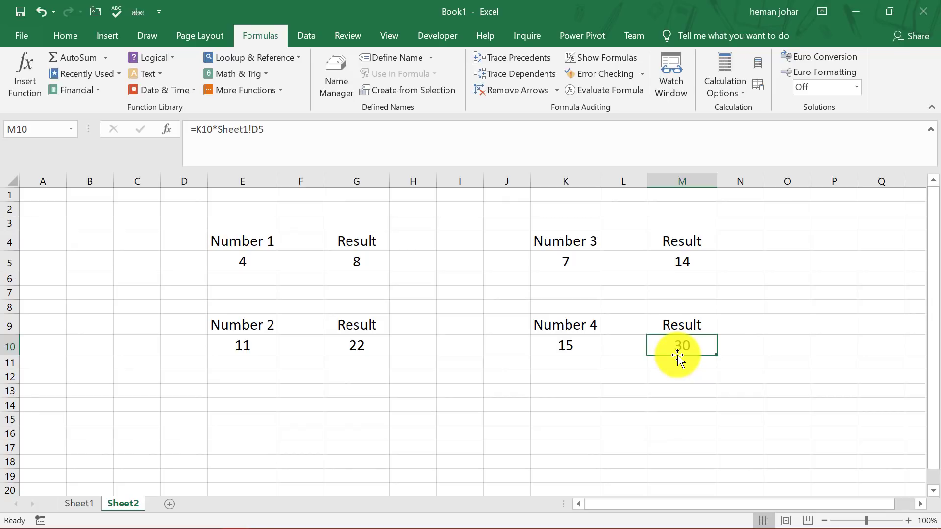
pyautogui.click(81, 505)
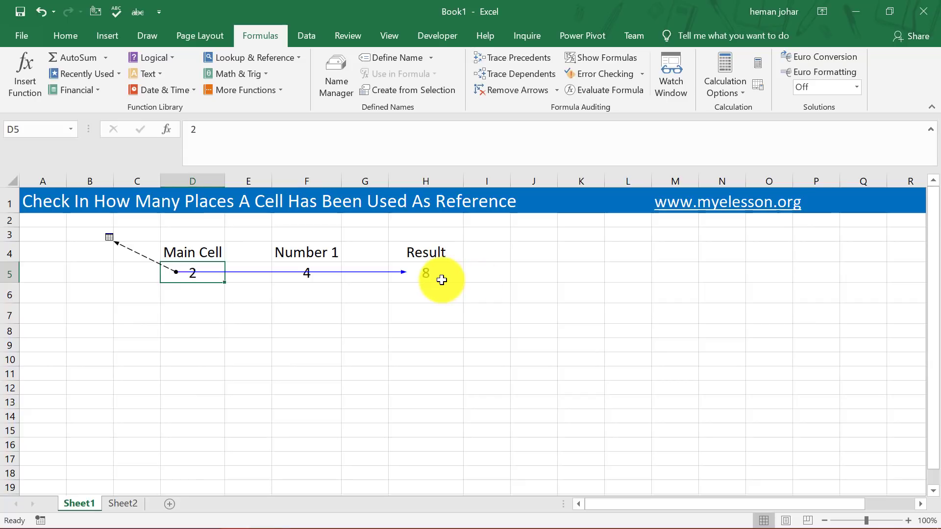
# Step: Remove all trace arrows from Sheet1 and select the Result cell H5
pyautogui.click(525, 91)
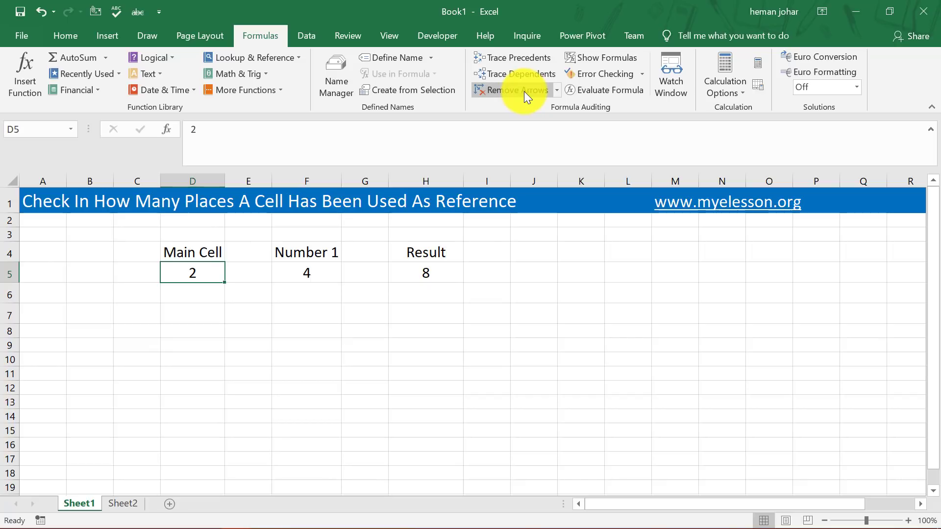
pyautogui.click(430, 270)
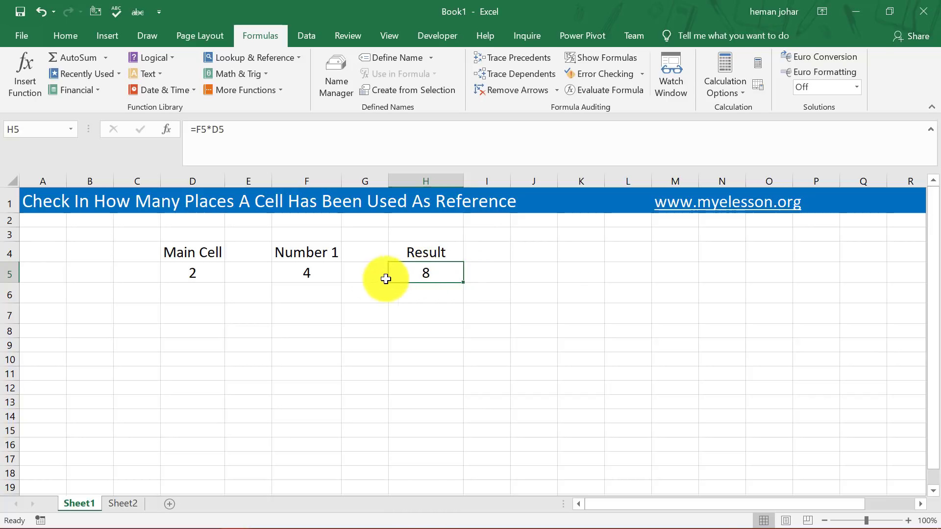
# Step: Trace precedents of H5, drawing arrows from D5 and F5
pyautogui.click(296, 273)
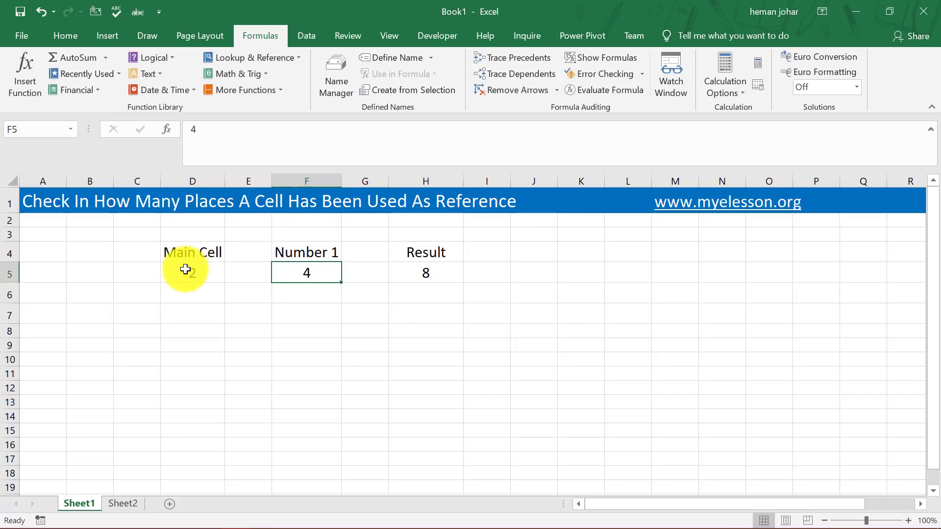
pyautogui.click(185, 269)
pyautogui.click(421, 276)
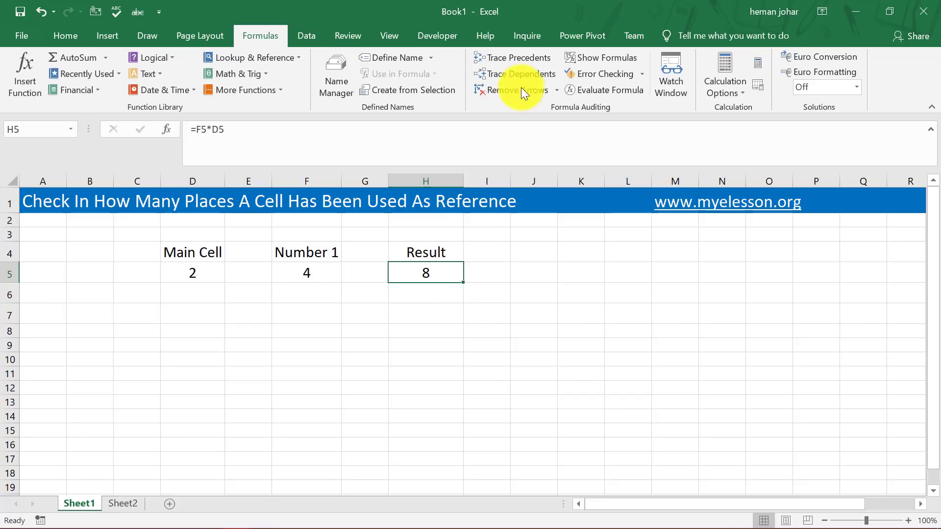
pyautogui.click(514, 60)
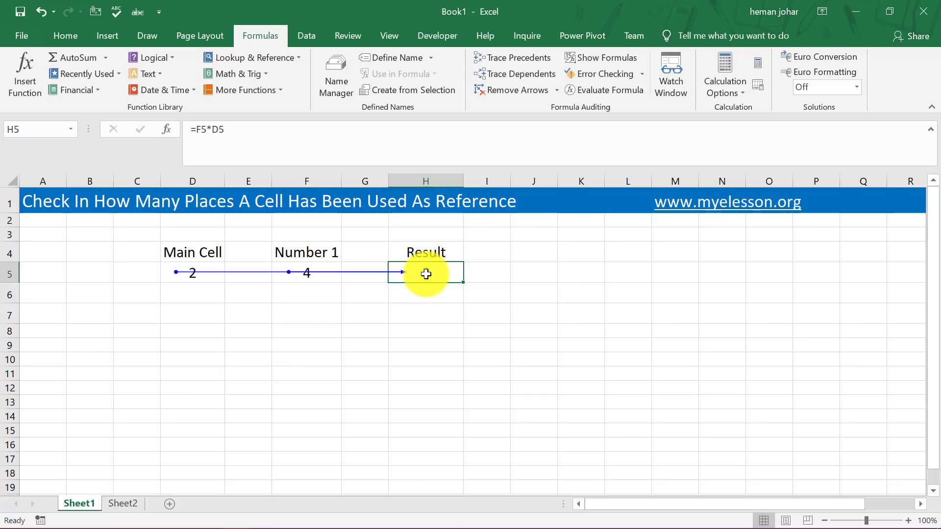
# Step: Clear Sheet1's arrows and trace the precedents of M10 on Sheet2
pyautogui.click(499, 89)
pyautogui.click(123, 502)
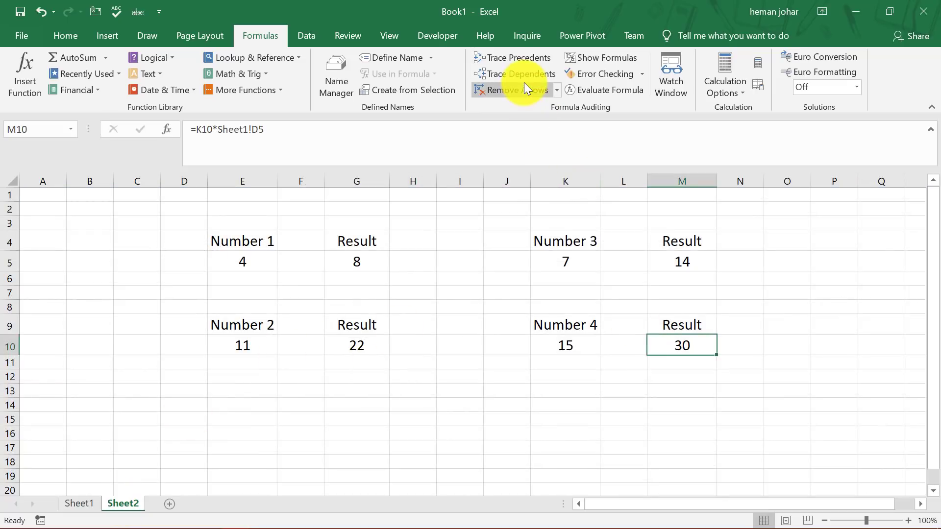
pyautogui.click(503, 57)
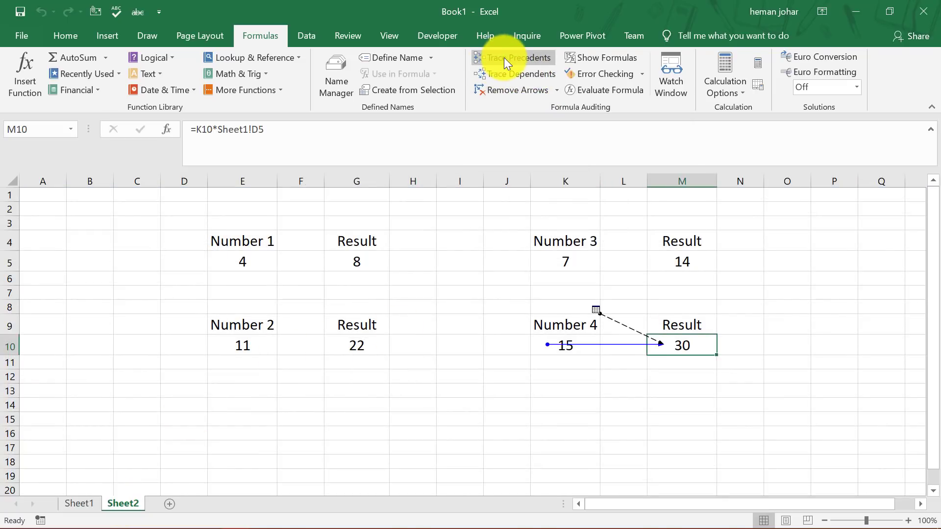
# Step: Follow M10's dashed off-sheet arrow to its source [Book1]Sheet1!$D$5
pyautogui.doubleClick(600, 314)
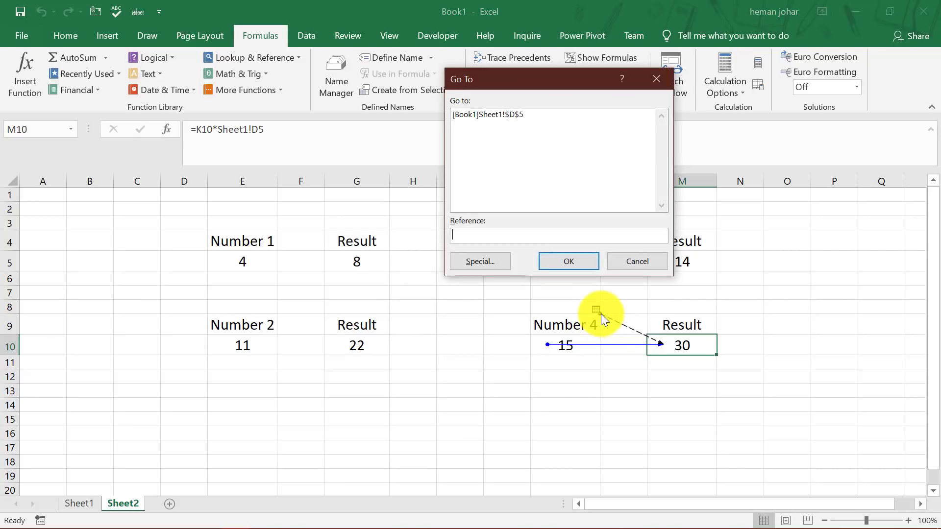
pyautogui.click(513, 115)
pyautogui.click(582, 262)
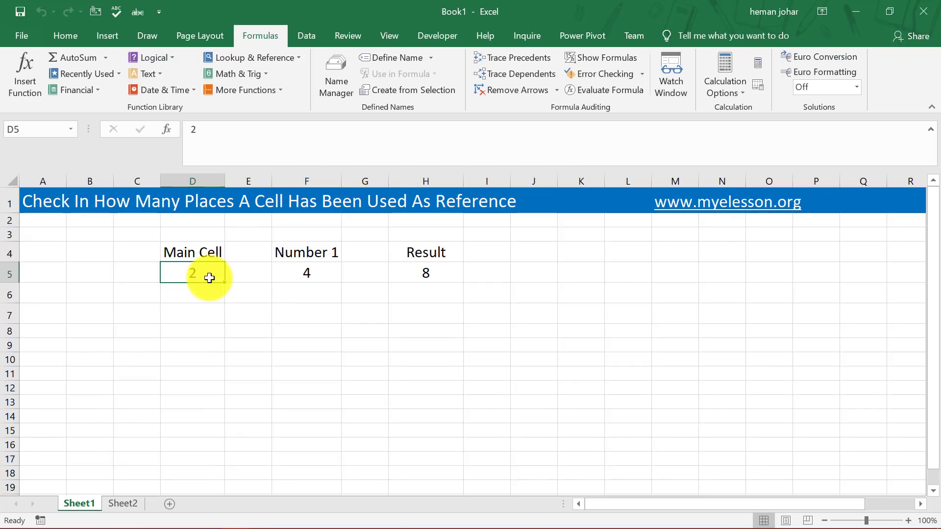
# Step: Trace dependents of D5 again and open the Remove Arrows dropdown choices
pyautogui.click(523, 74)
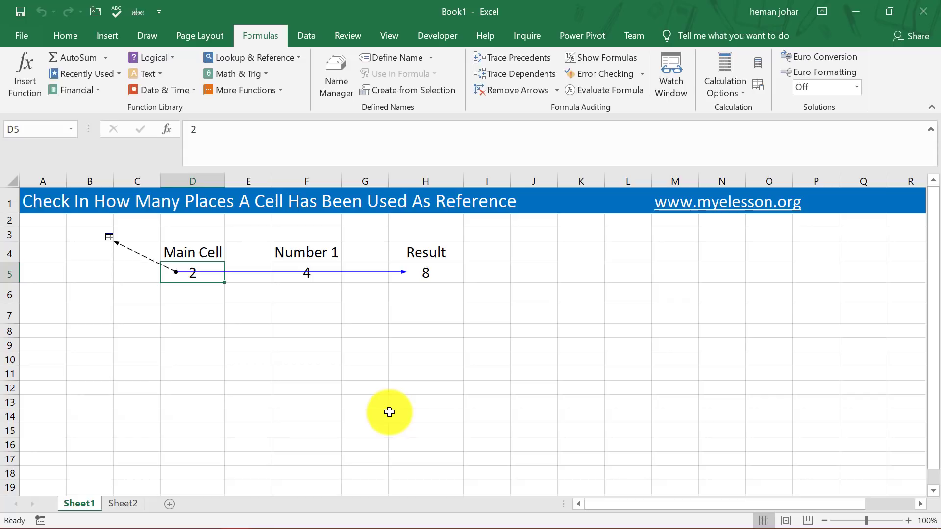
pyautogui.click(556, 88)
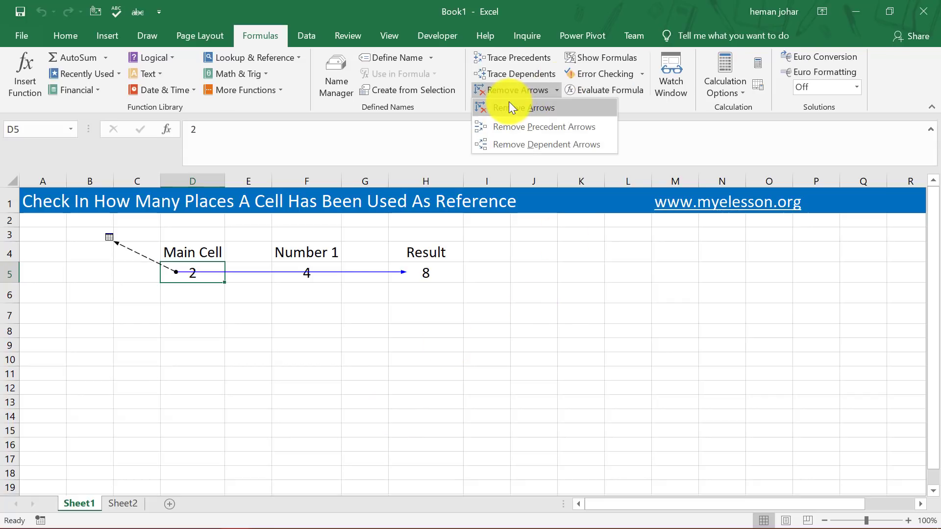
pyautogui.click(522, 145)
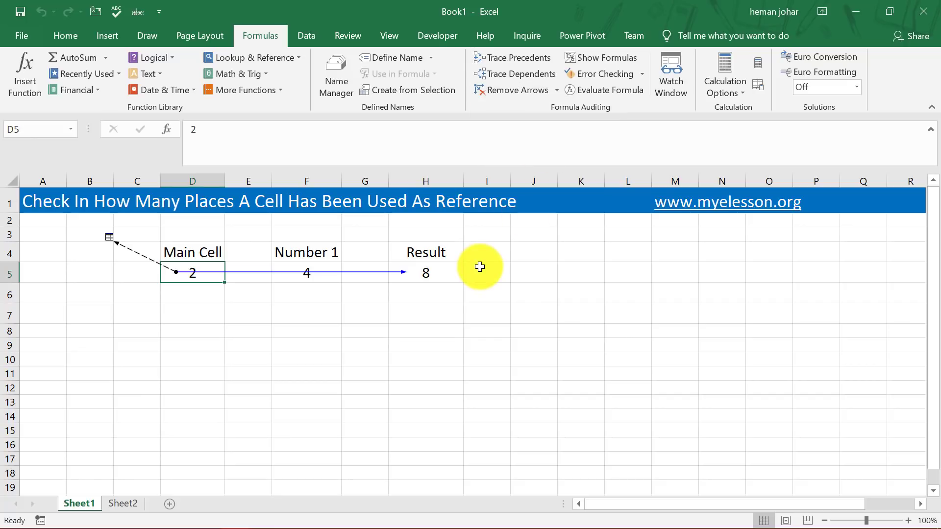
pyautogui.click(557, 91)
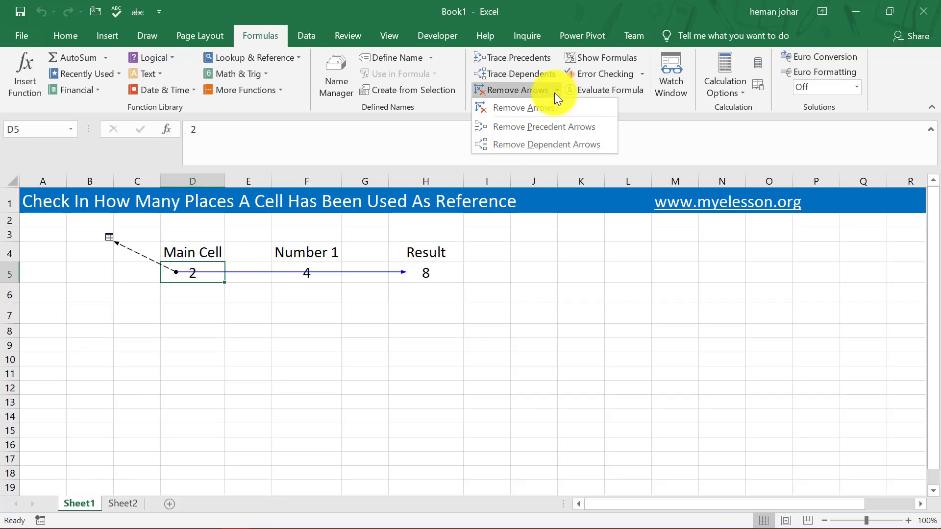